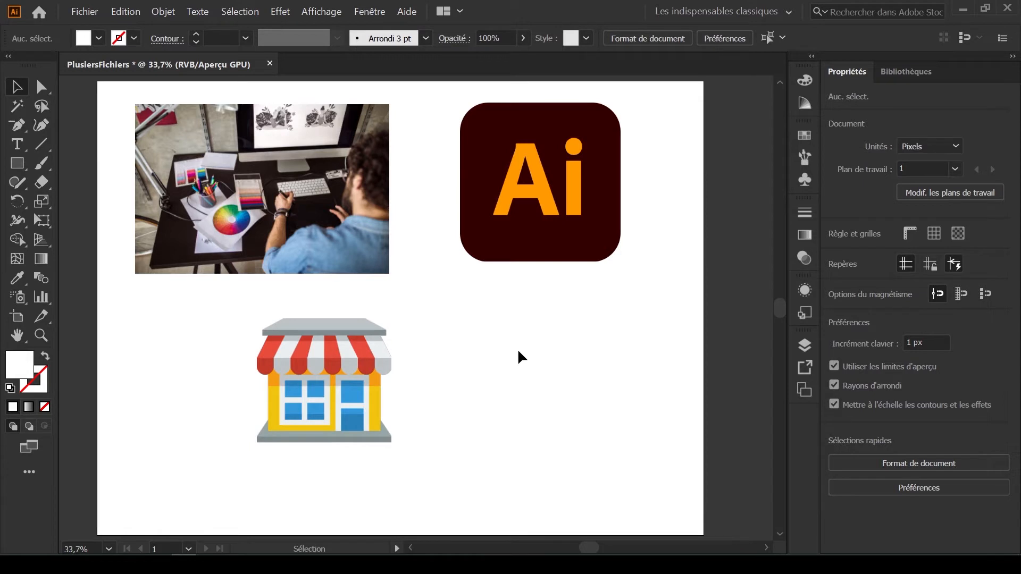
Step: Start unembedding the store image, keeping Photoshop (*.PSD) as the file type for the extracted file
click(296, 360)
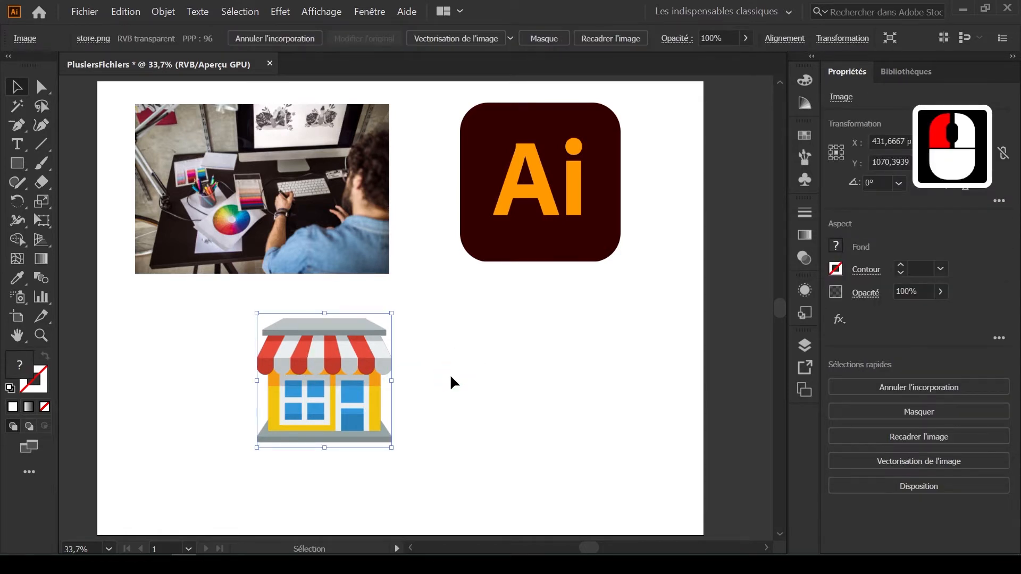
click(283, 40)
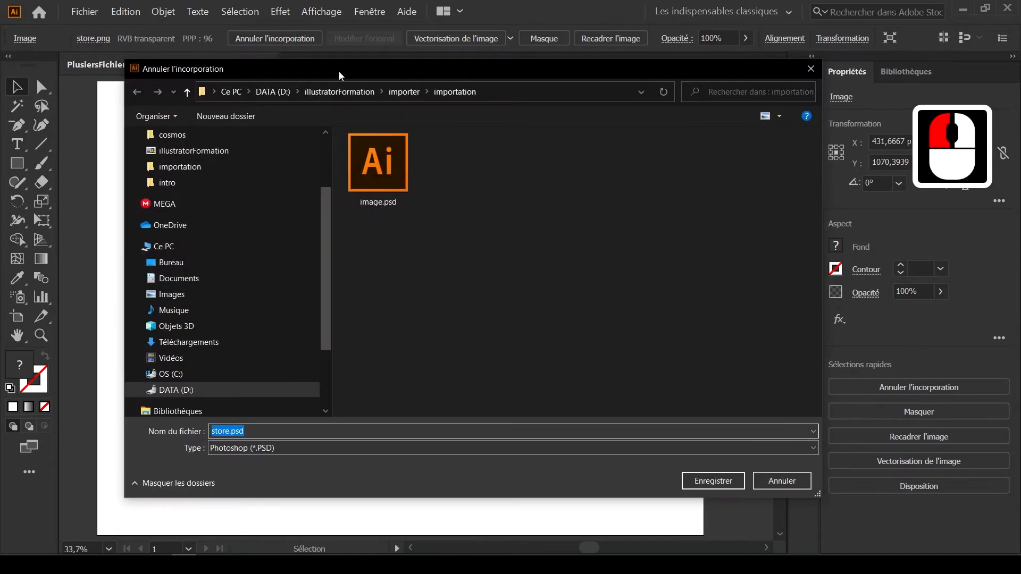
drag(339, 71, 353, 59)
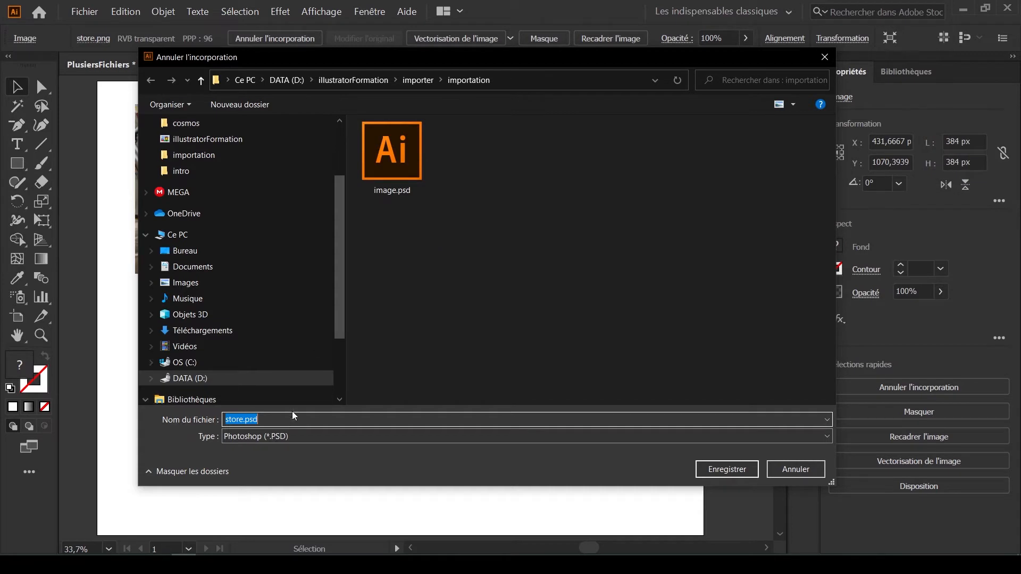
click(304, 436)
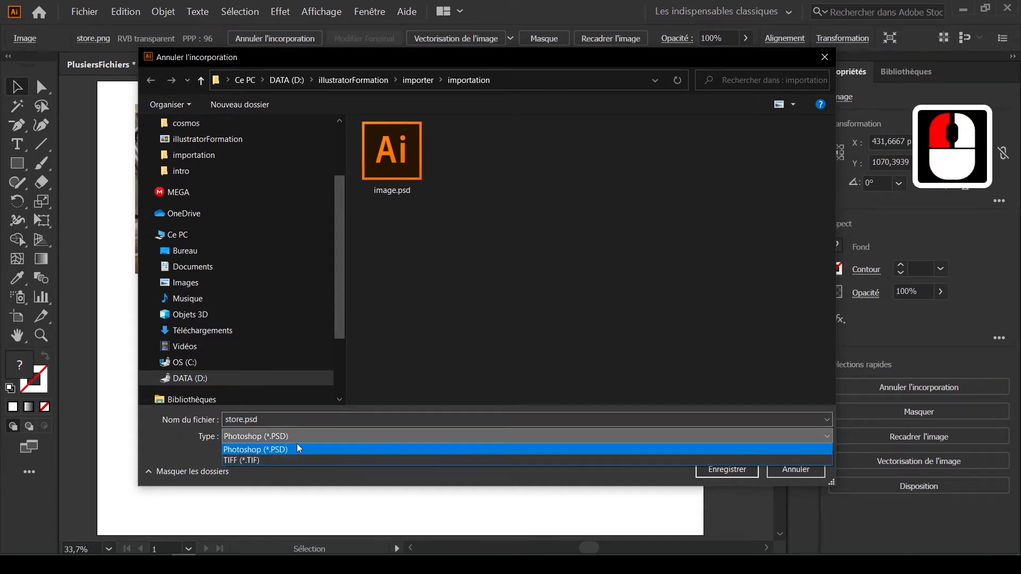
click(299, 445)
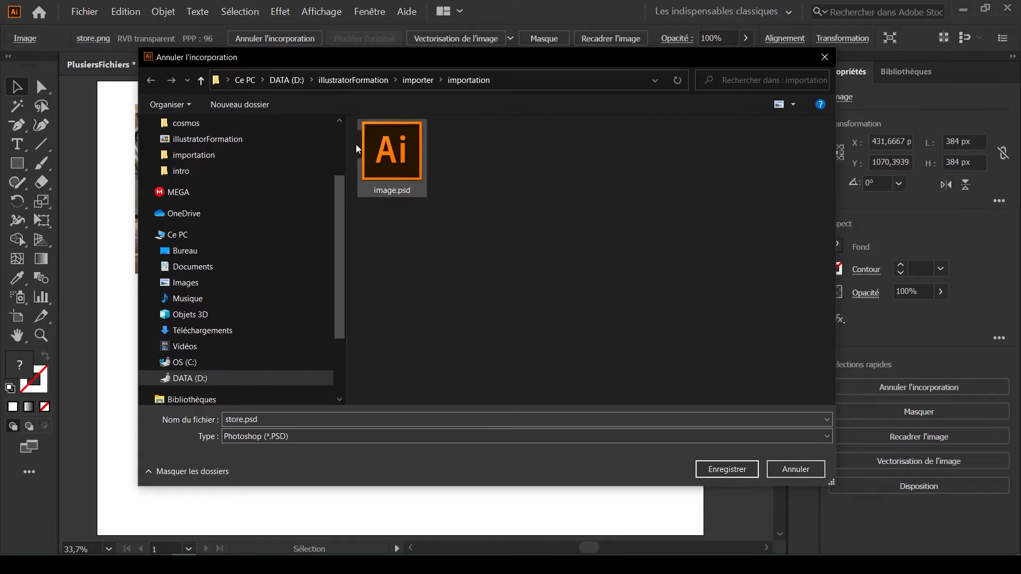
Step: Create a folder named incorporation inside importation and save the unembedded image there as store.psd
click(242, 104)
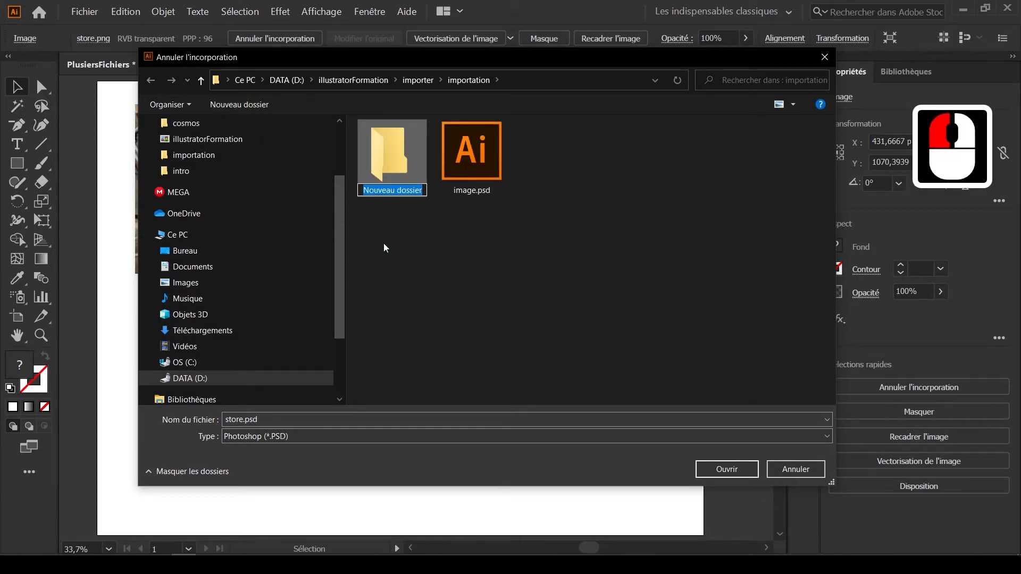
text(incorp)
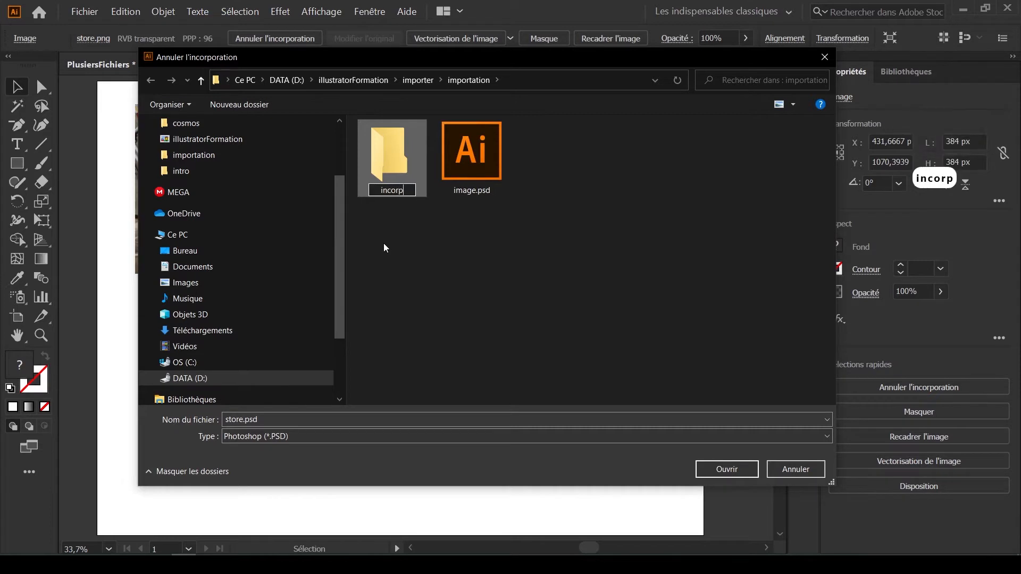
text(oration)
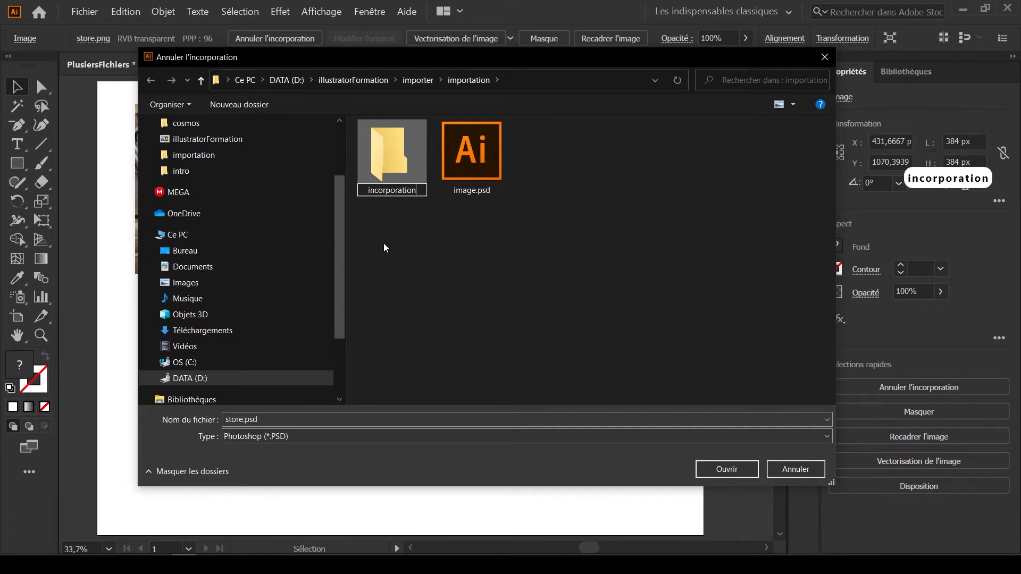
key(Return)
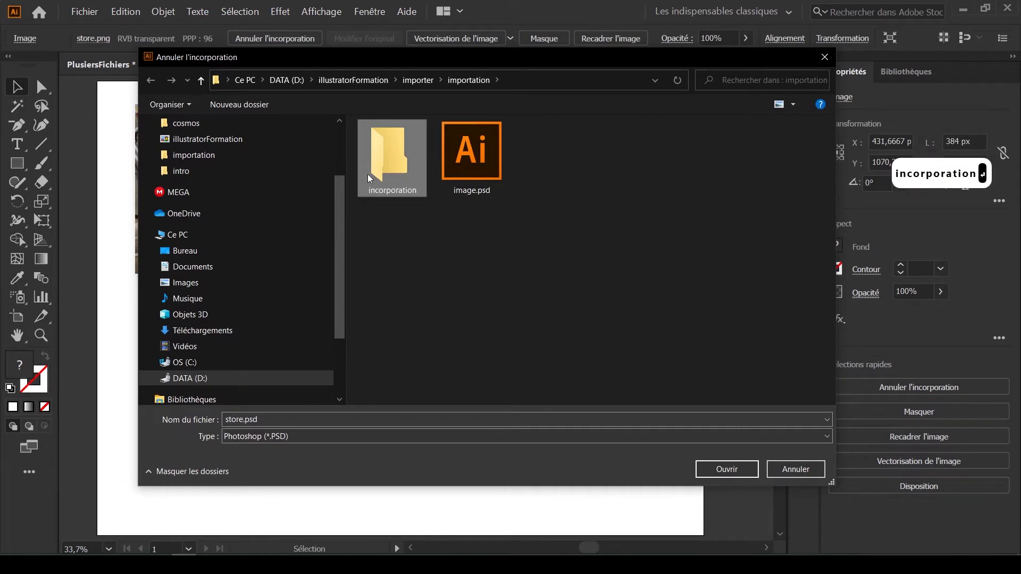
double_click(382, 167)
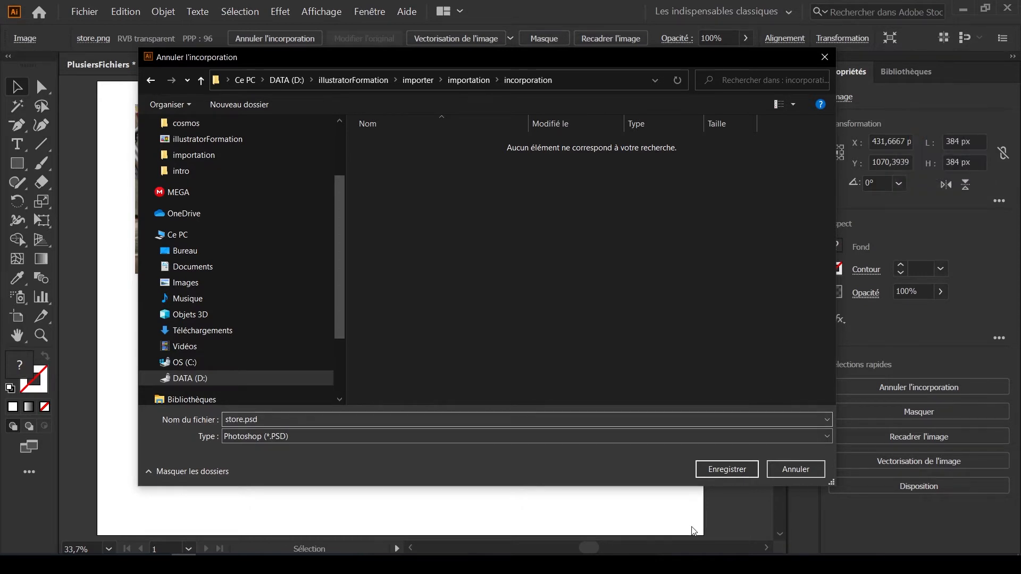
click(726, 475)
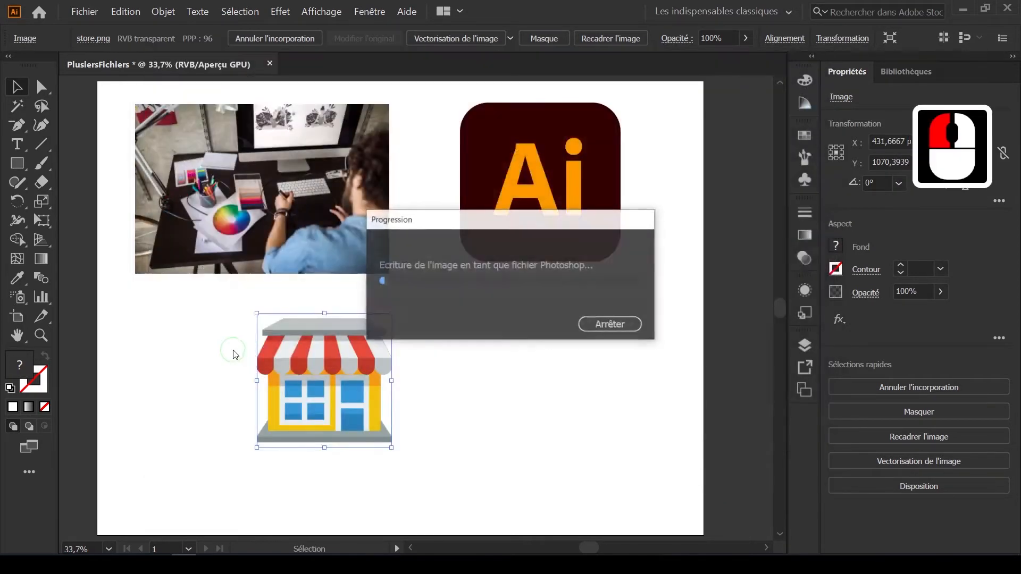
Step: Shift the linked store image slightly to the right and embed it again with its layers merged into a single image
drag(324, 360, 374, 353)
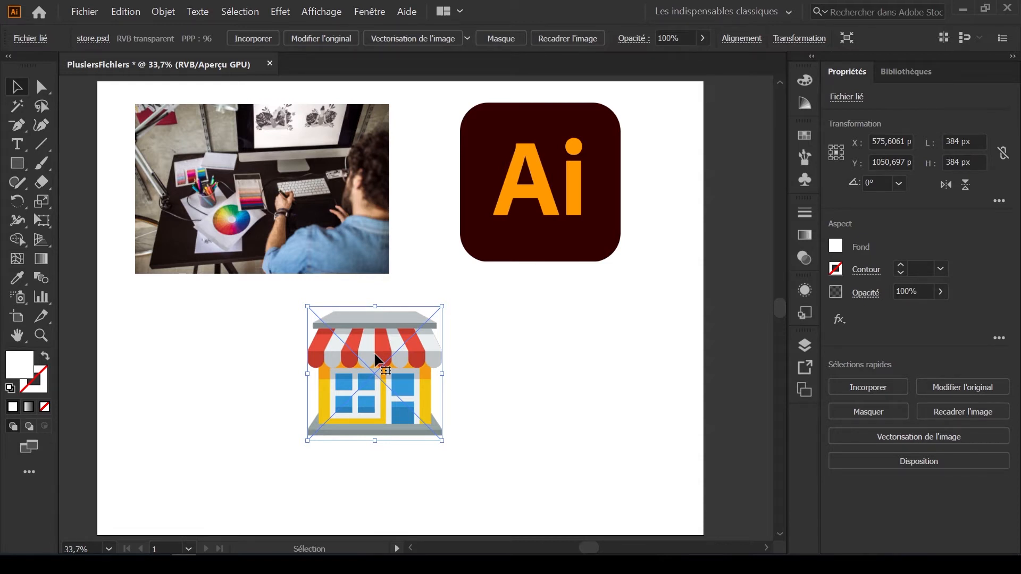
click(258, 39)
drag(526, 71, 380, 75)
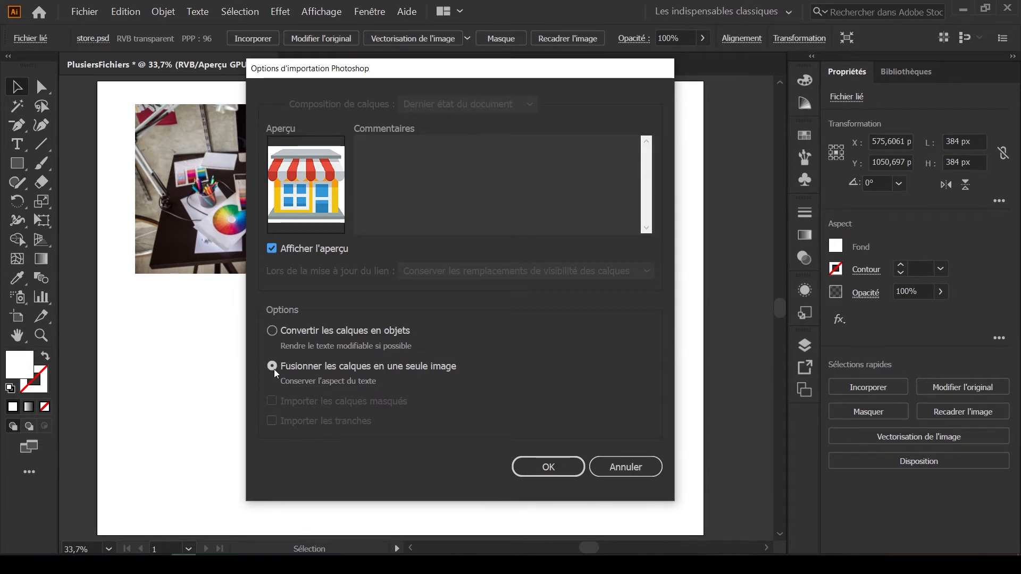
click(538, 467)
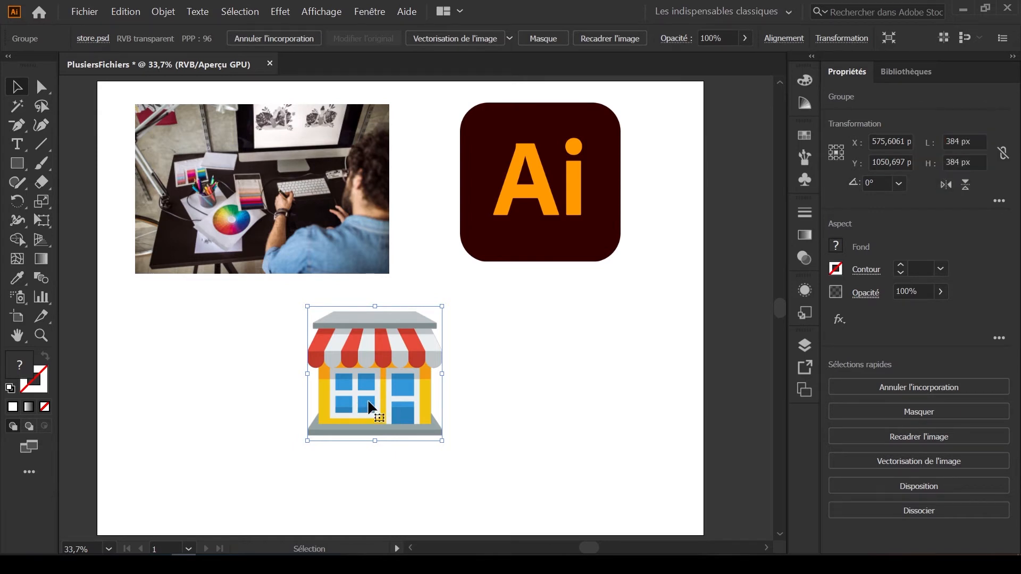
Step: Show the document's links (Liens), collapse the link details and enlarge the list to fit all the images
click(370, 13)
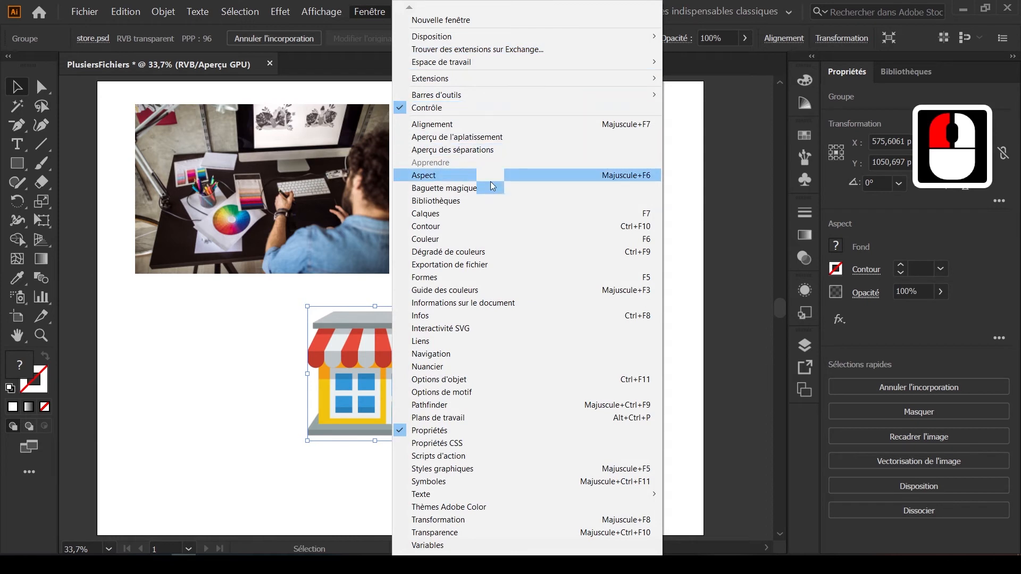
click(486, 341)
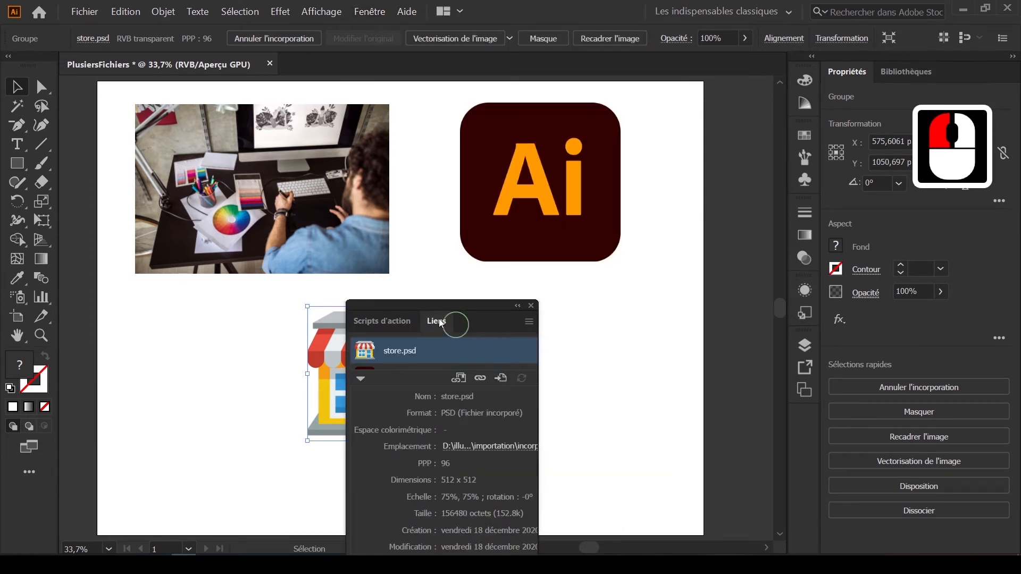
drag(439, 308, 650, 140)
double_click(648, 152)
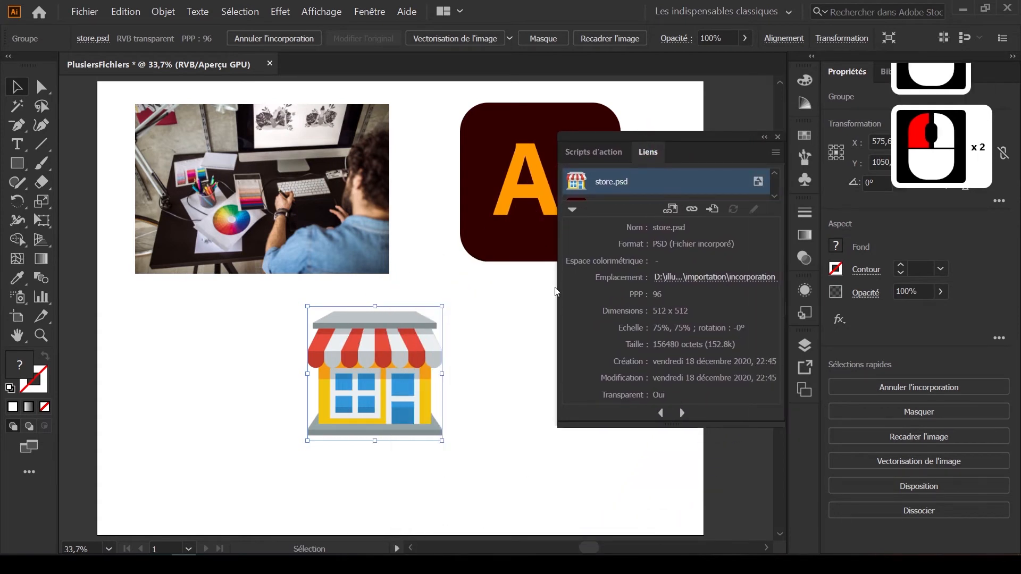
drag(557, 291, 516, 291)
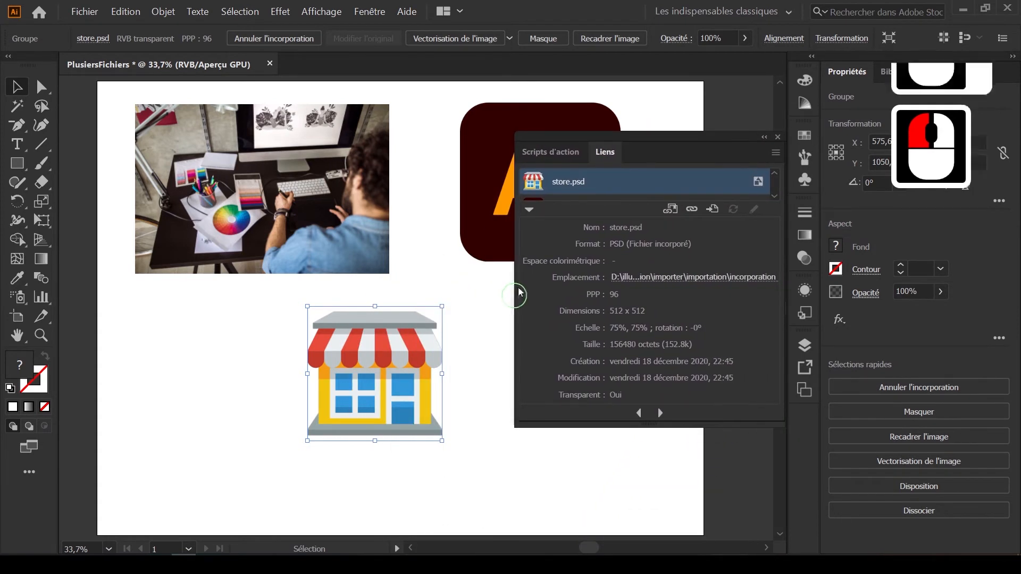
click(529, 209)
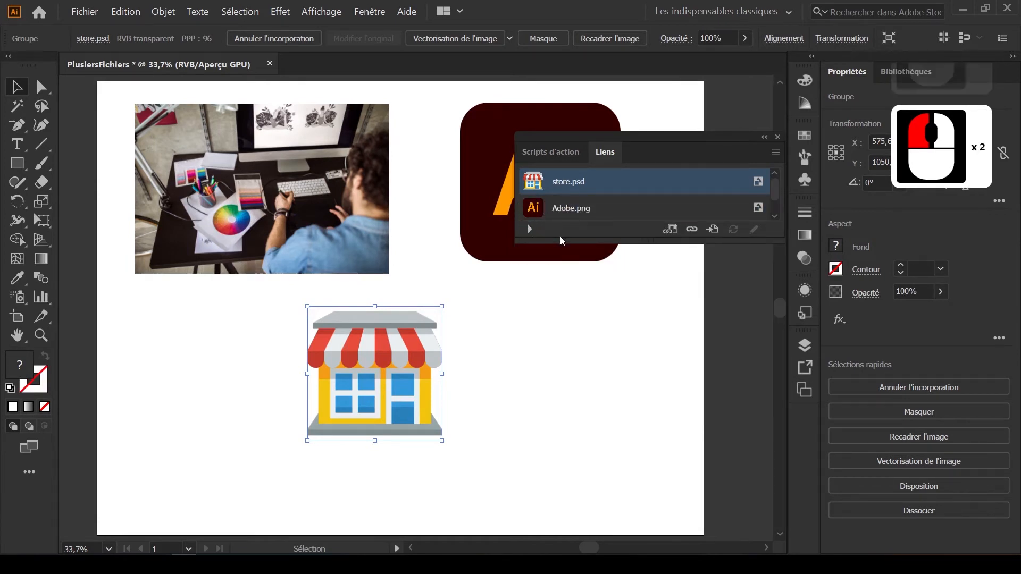
drag(561, 243, 577, 364)
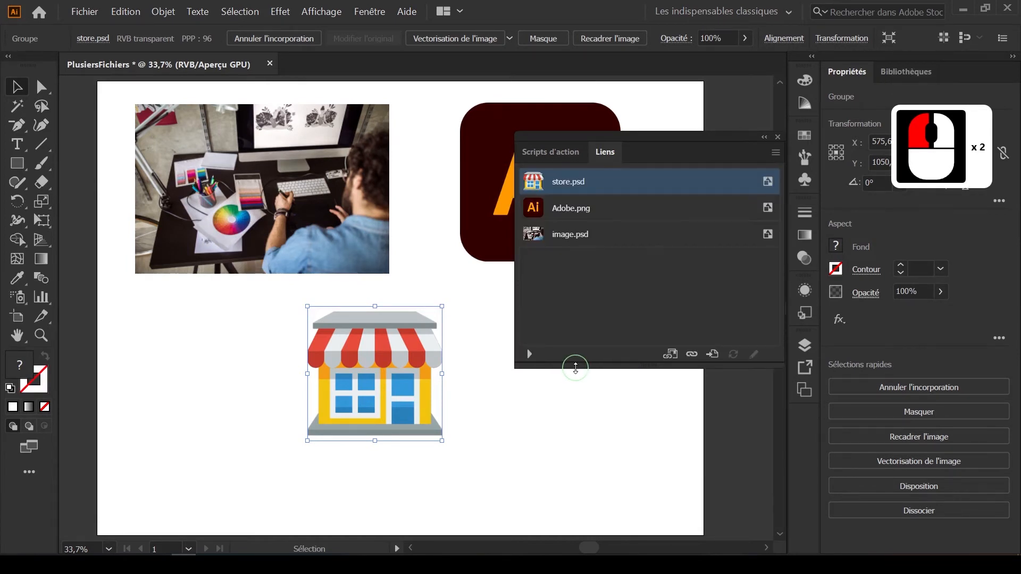
Step: Examine the link details of Adobe.png, including its format, location, resolution, dimensions and scale
click(575, 208)
drag(624, 144, 633, 262)
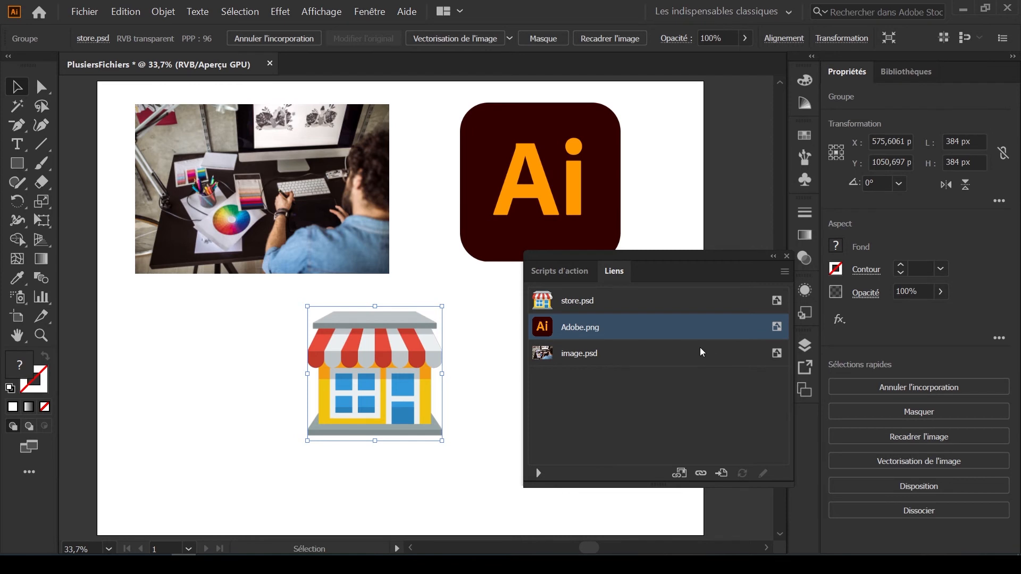
double_click(583, 332)
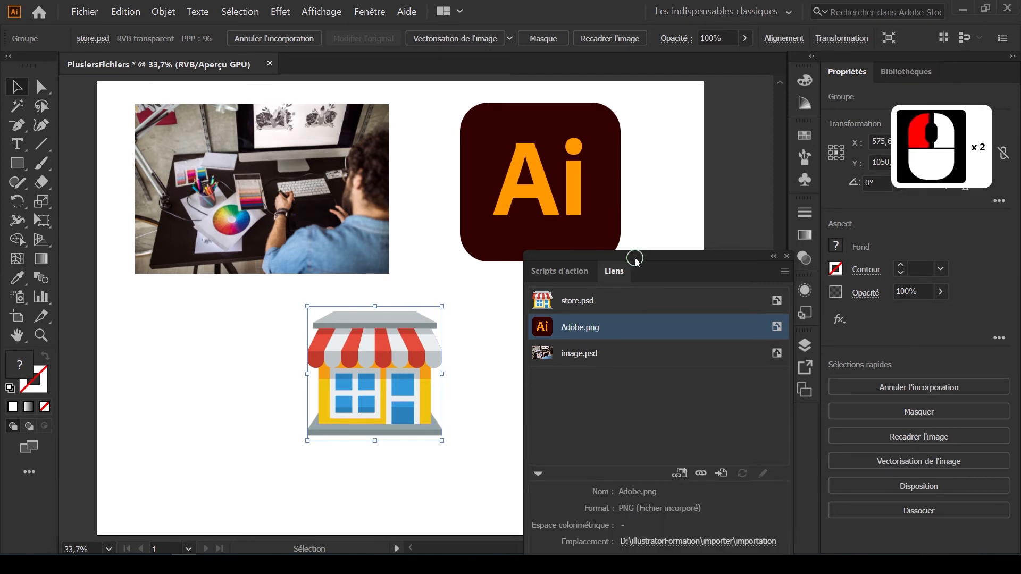
drag(631, 256, 620, 136)
scroll(588, 381, down, 3)
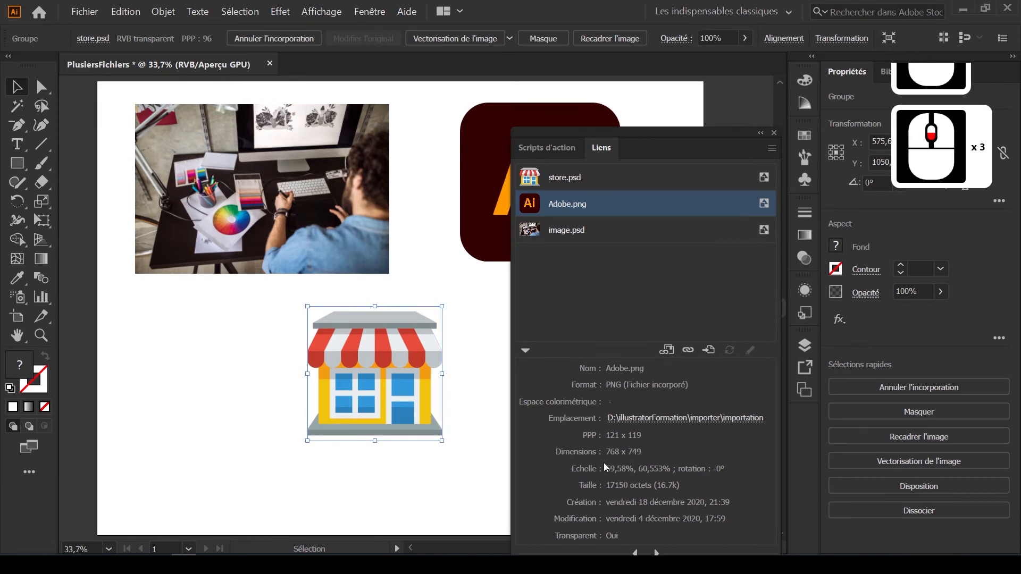
scroll(591, 472, up, 2)
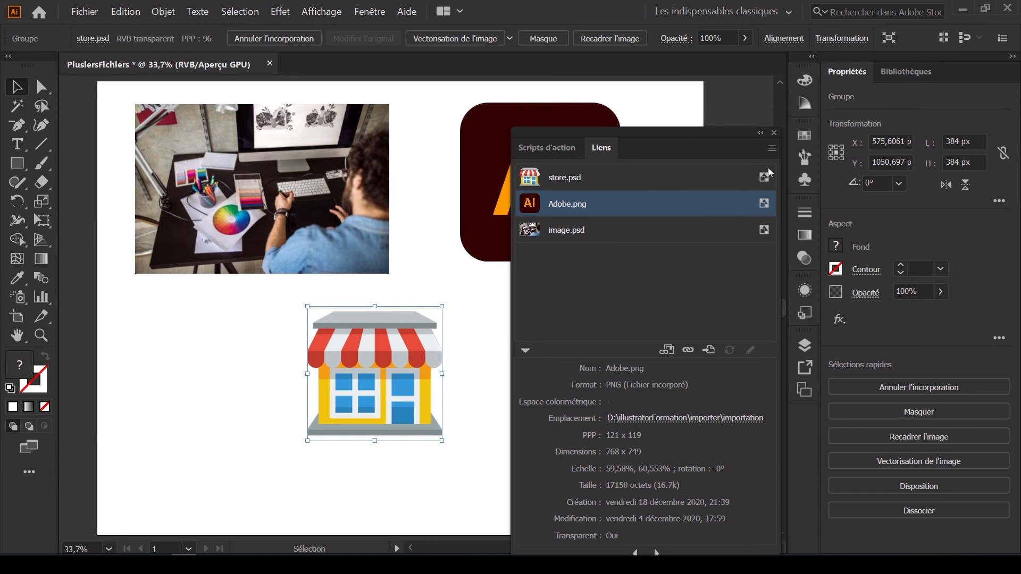
Step: Unembed Adobe.png from the links list, saving it as Adobe.psd in the incorporation folder, and uncover the logo on the artboard
click(771, 149)
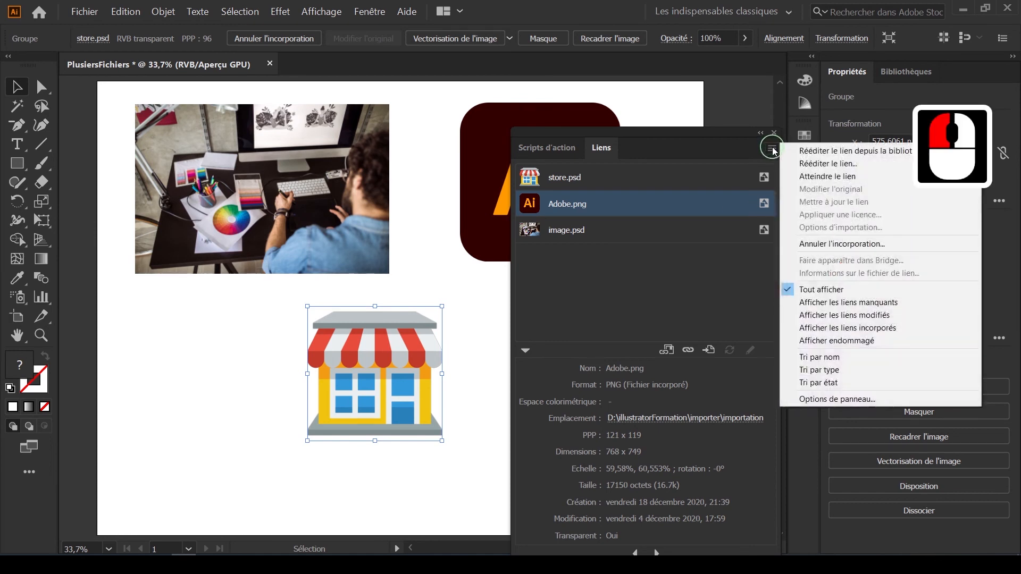
click(834, 245)
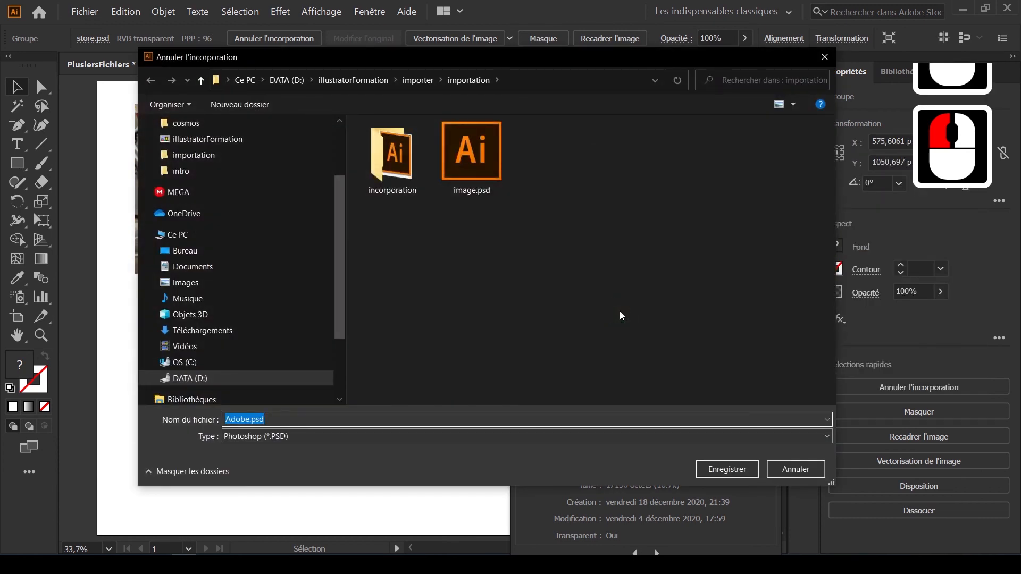
double_click(389, 171)
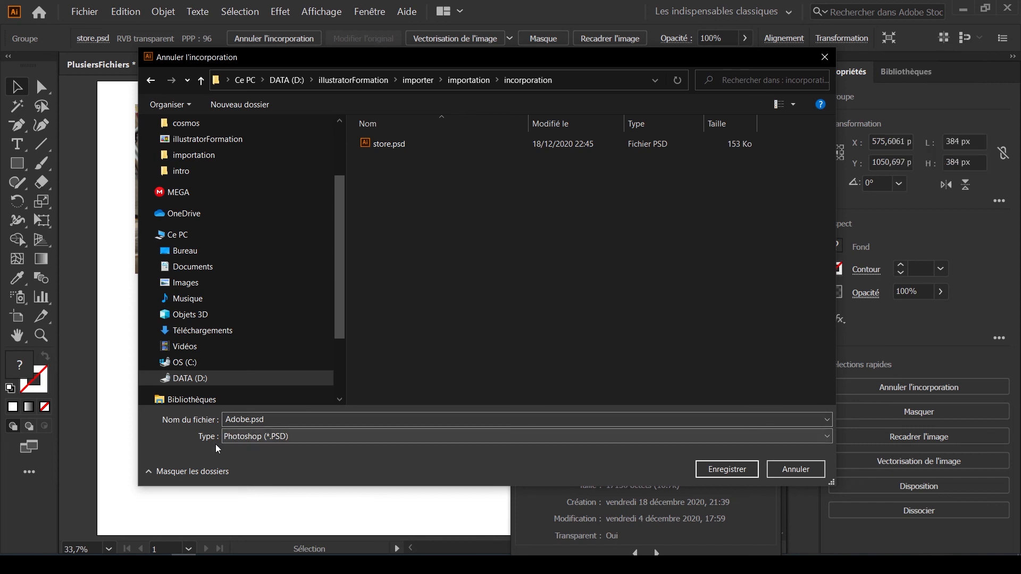
click(727, 470)
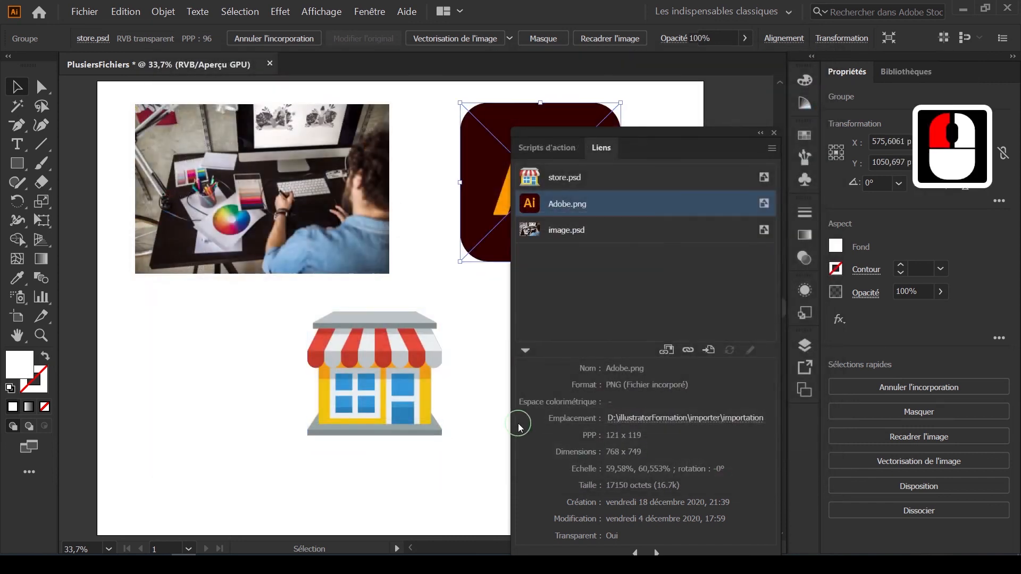
drag(674, 139, 787, 160)
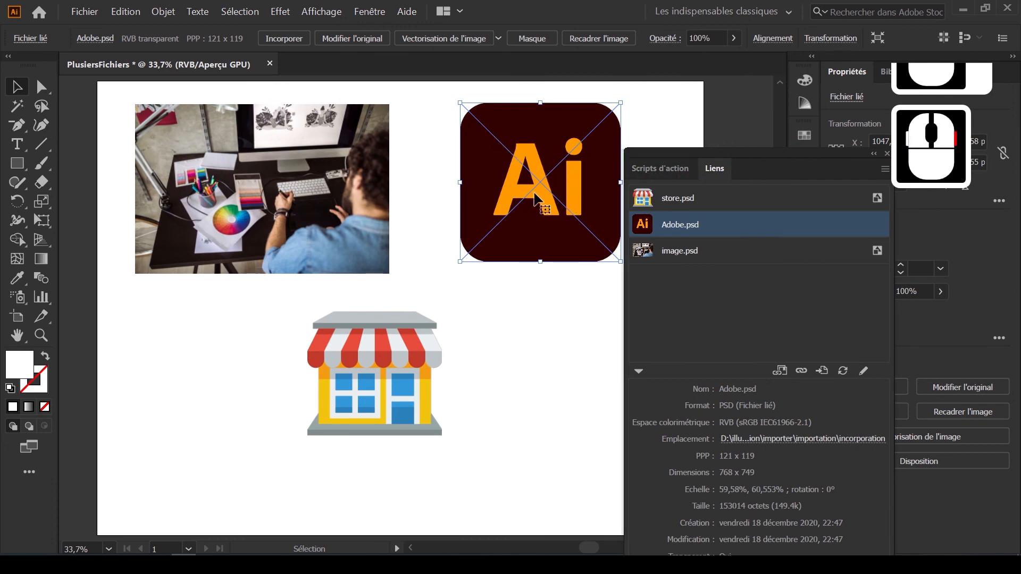